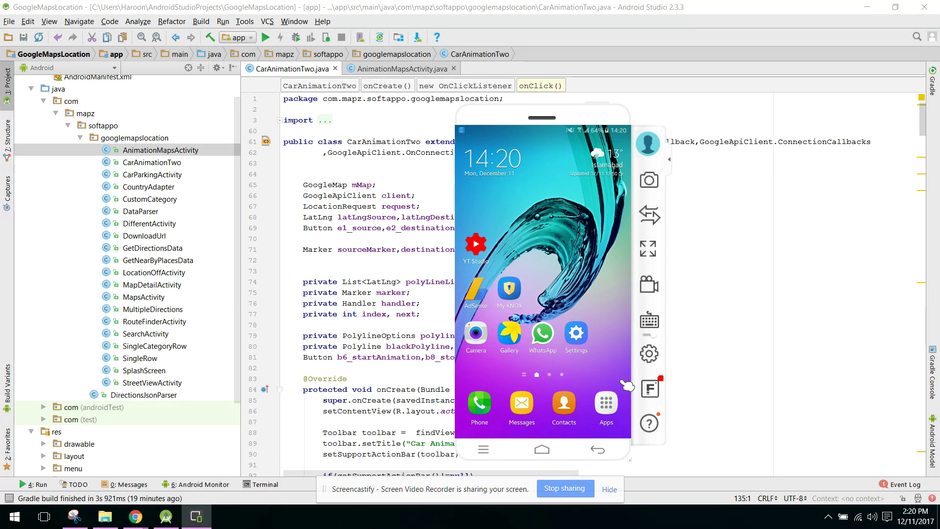
Step: Launch the Mapz GPS app on the mirrored phone and try the satellite view and traffic layer on its map
click(609, 400)
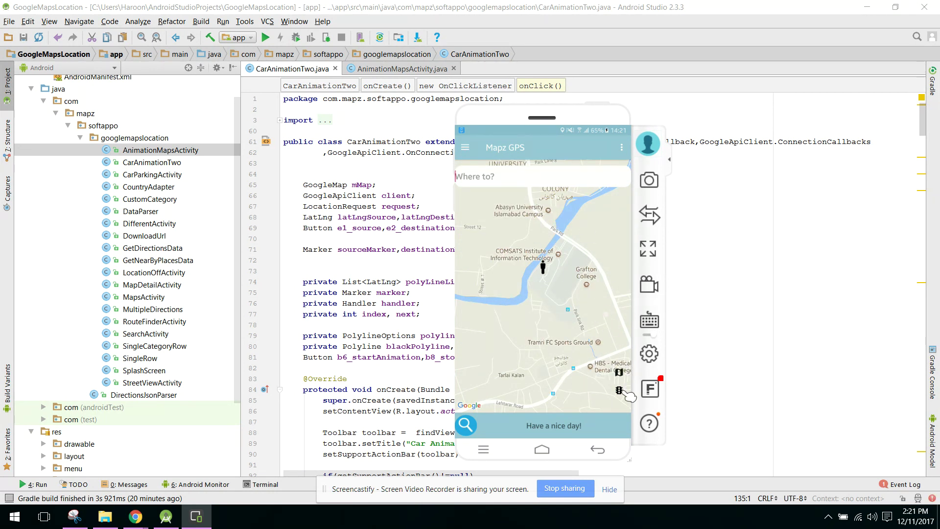
drag(569, 356, 580, 391)
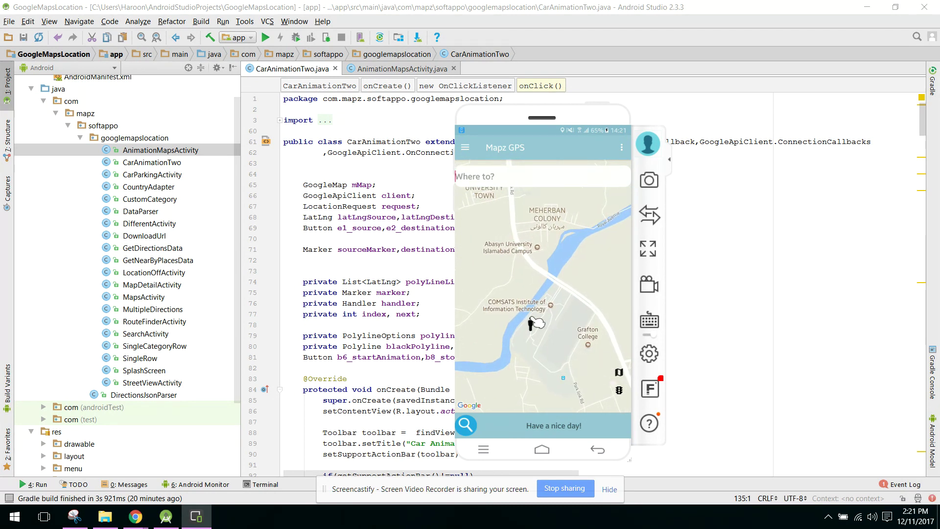
click(620, 373)
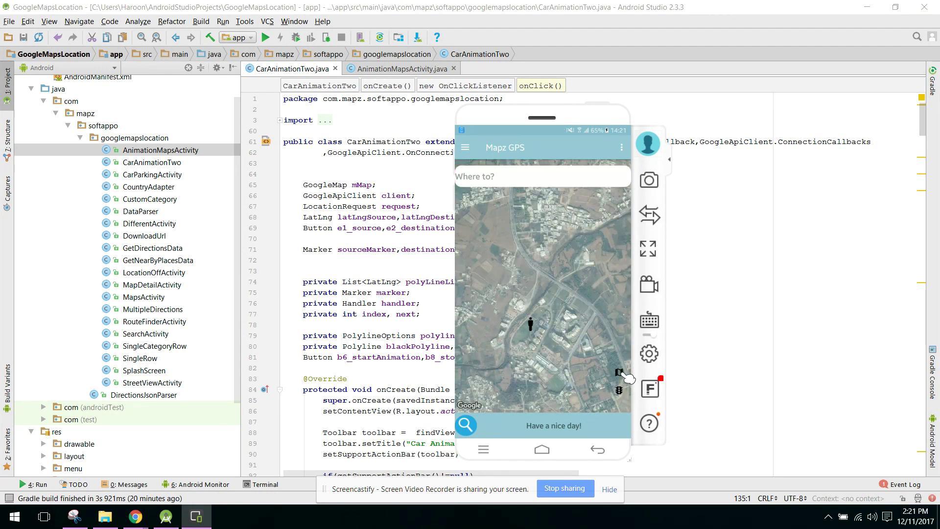
click(620, 390)
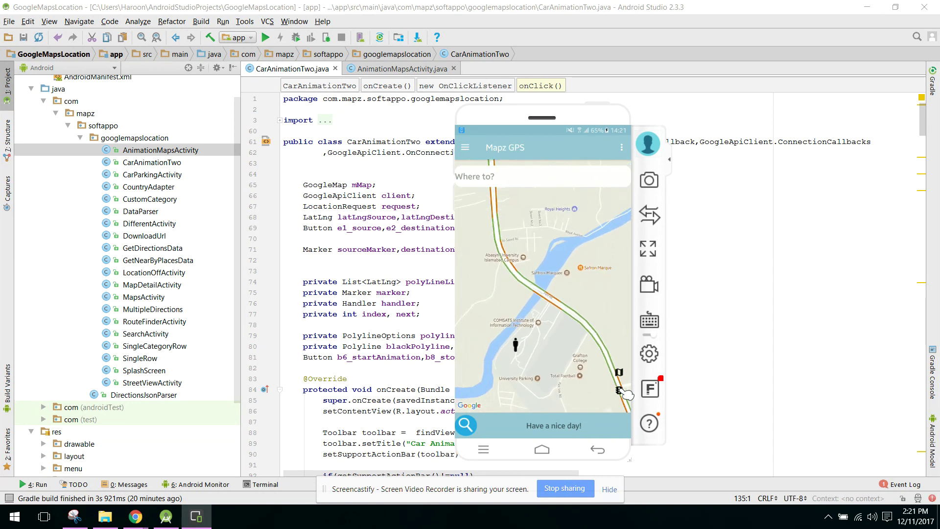
Step: Look at the map type options Satellite Map, Hybrid Map and Terrain Map in Mapz GPS
click(568, 175)
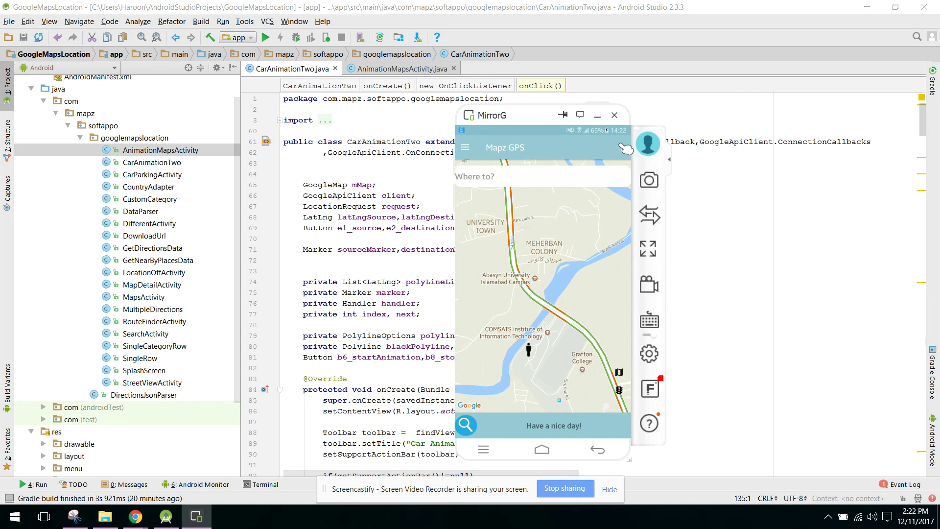
click(621, 146)
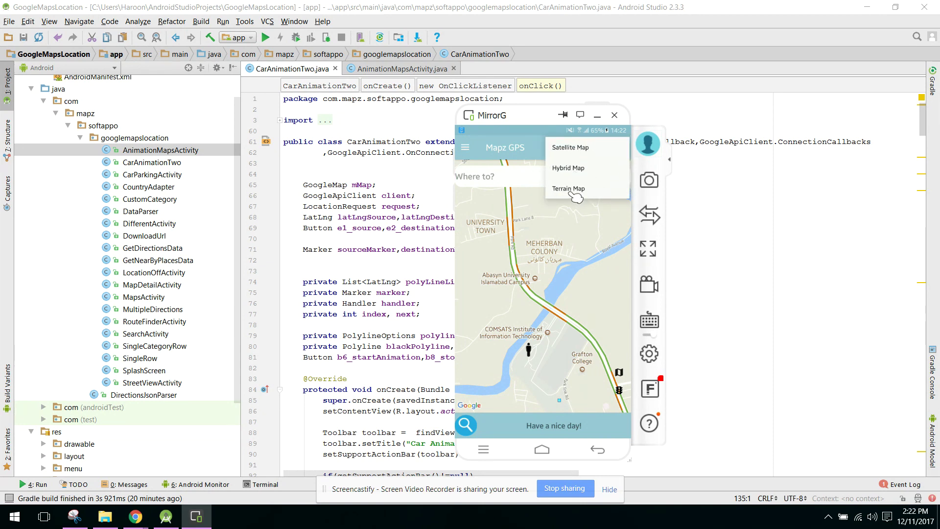
click(577, 145)
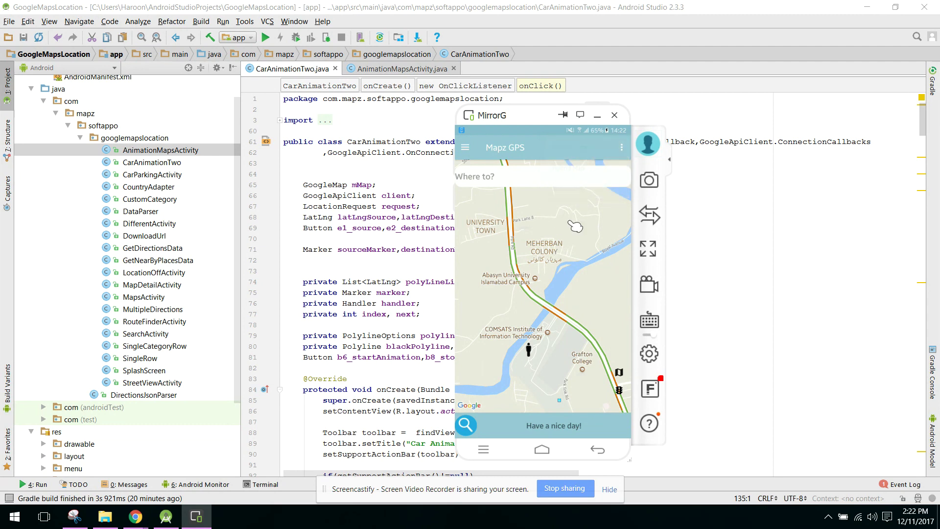
Step: Open the place search page, dismiss the test ad, and search for Islamabad as the destination
click(479, 179)
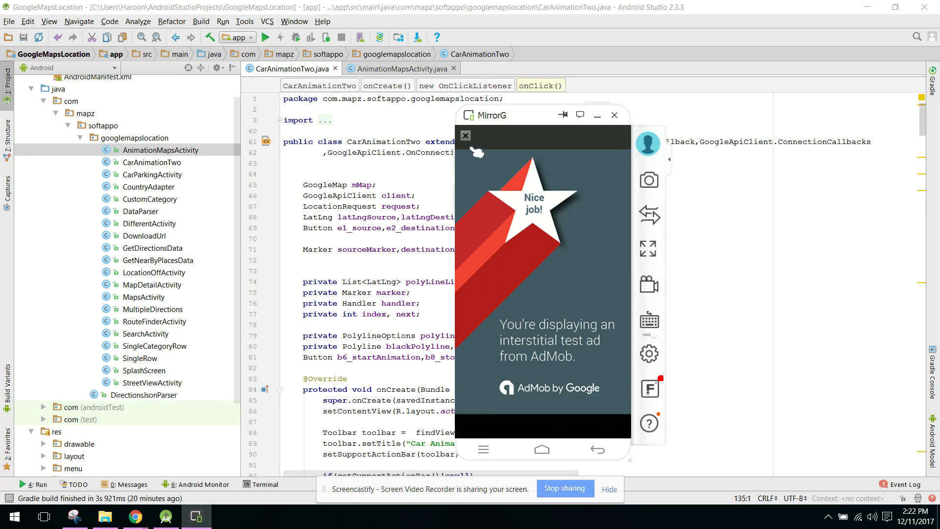
click(466, 135)
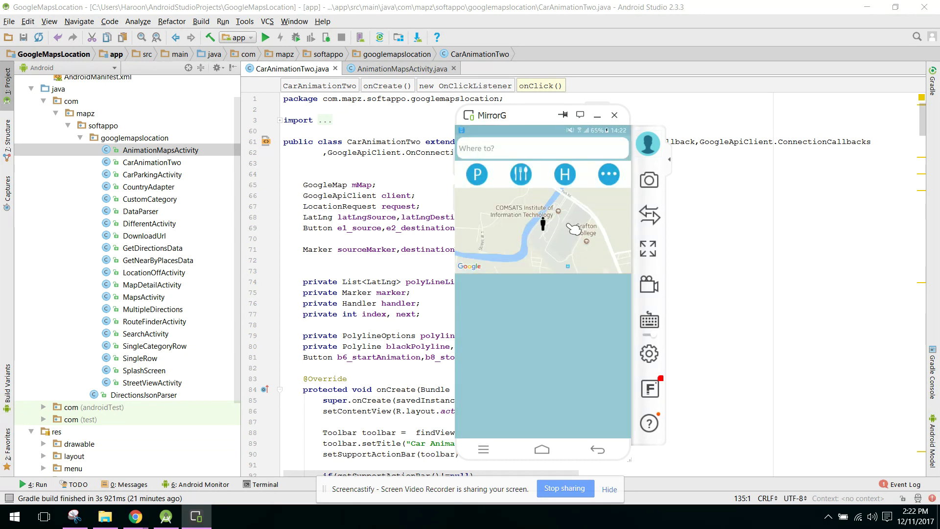
click(494, 156)
click(491, 153)
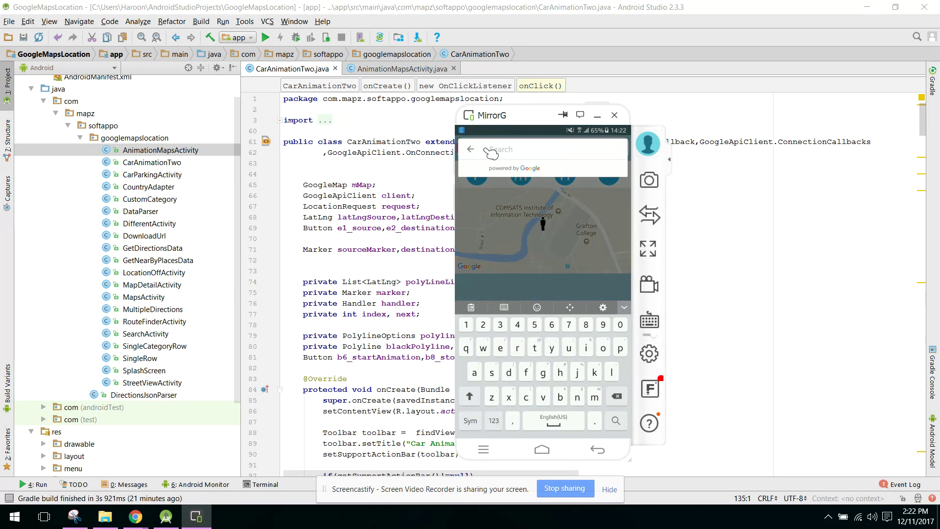
text(lslamabad)
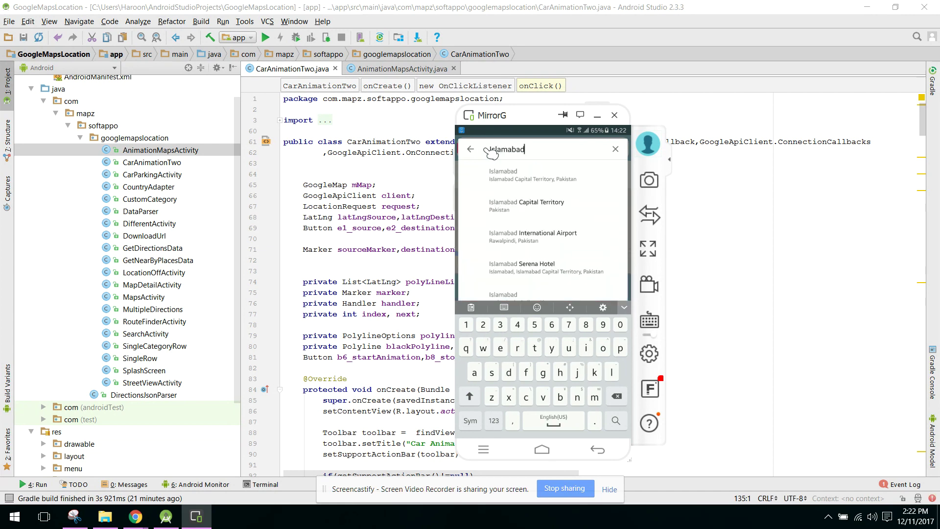
key(Return)
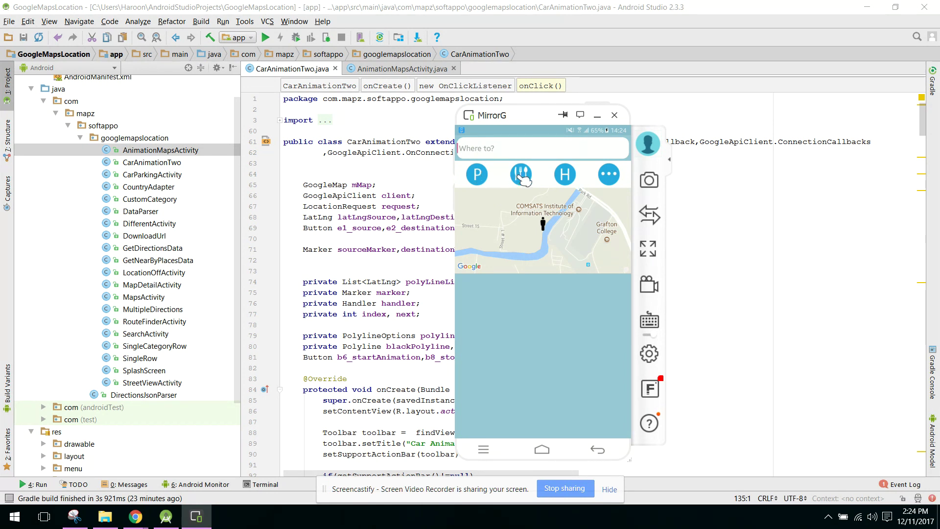
Step: Browse the full list of nearby place categories and show nearby hospitals, dismissing the test ads
click(611, 172)
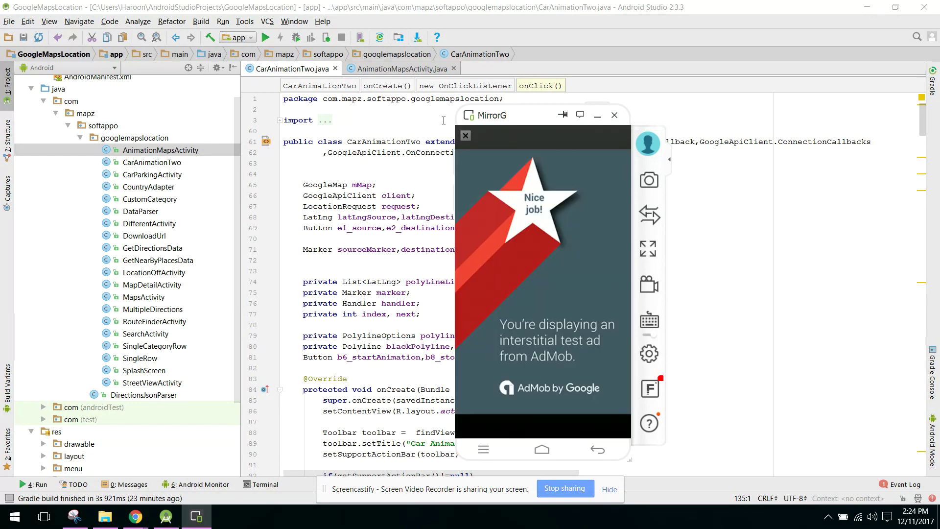
click(468, 136)
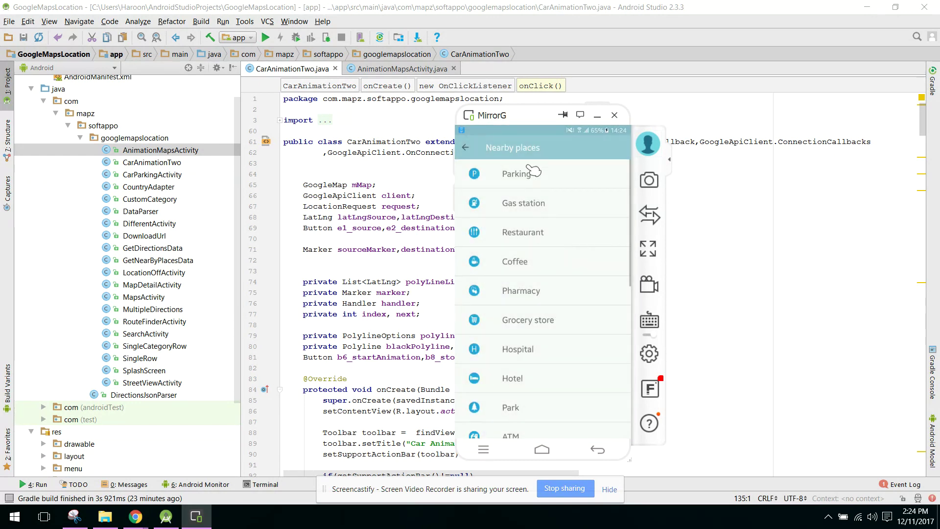
drag(551, 337, 543, 242)
drag(550, 312, 546, 206)
scroll(544, 200, up, 5)
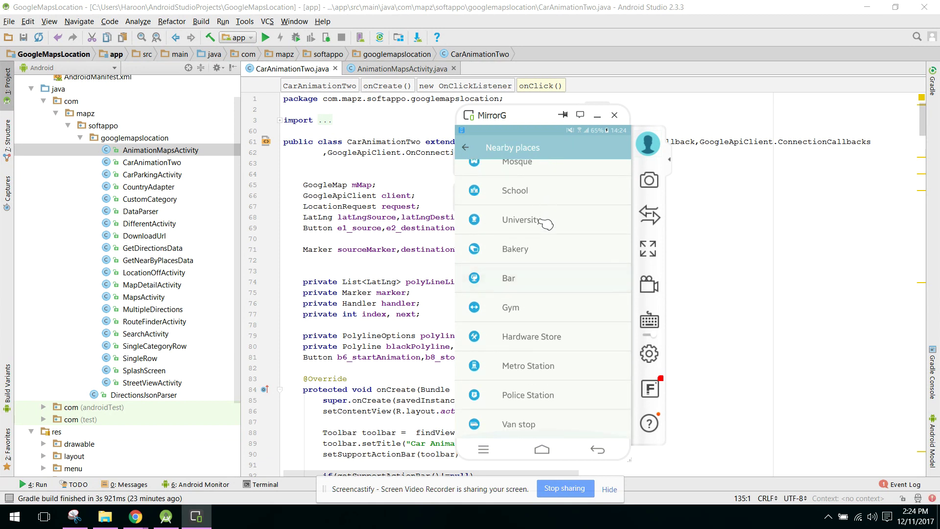
drag(534, 182, 546, 339)
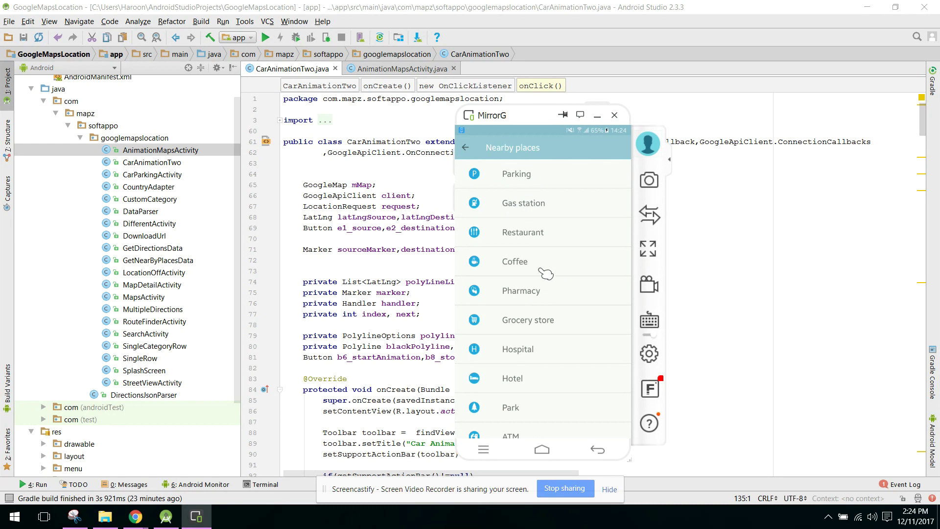
click(523, 350)
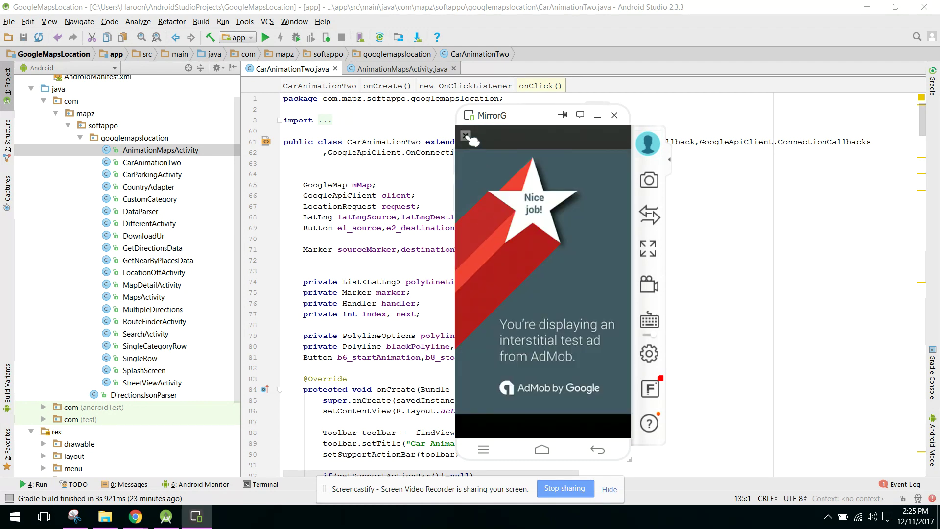
click(469, 138)
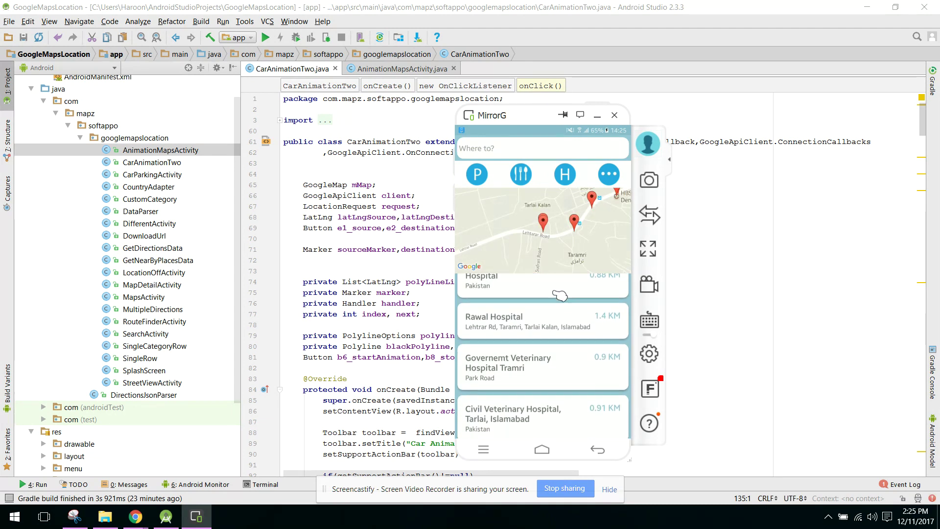
Step: Browse the nearby hospital results, open the Civil Veterinary Hospital, Tarlai entry, and dismiss the test ad
drag(562, 385, 539, 344)
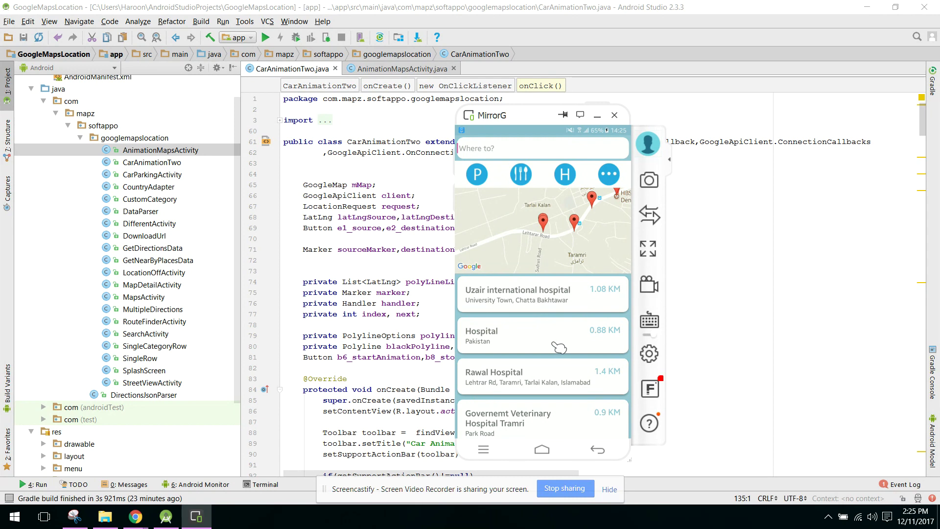
drag(554, 367, 547, 285)
drag(544, 416, 541, 277)
drag(542, 390, 556, 363)
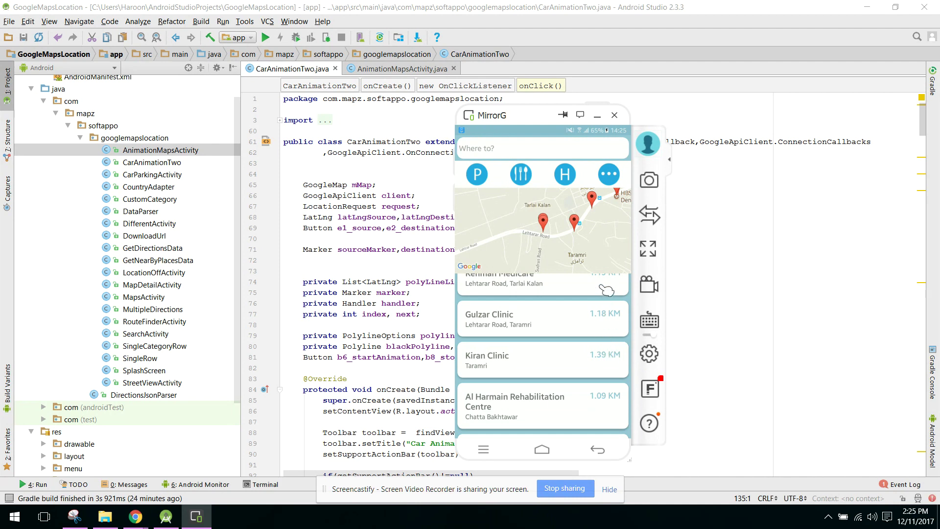
drag(606, 310, 606, 399)
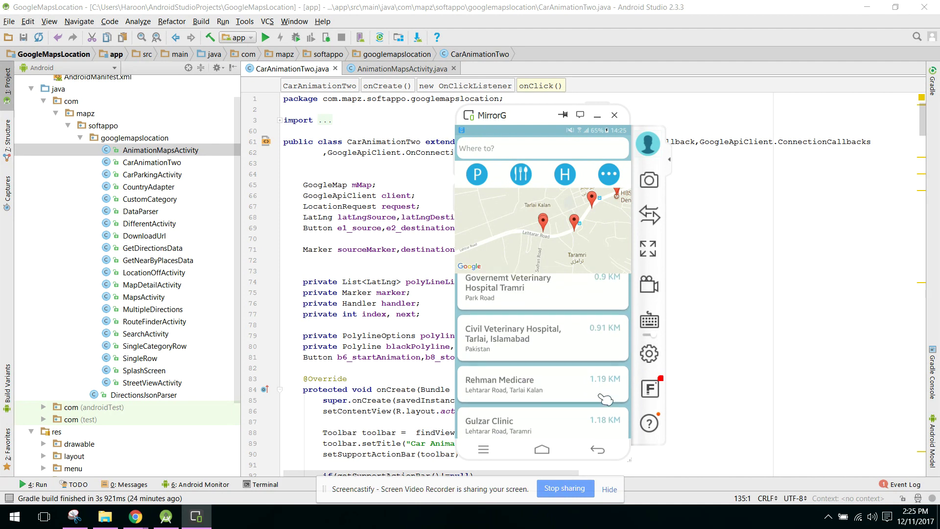
click(521, 338)
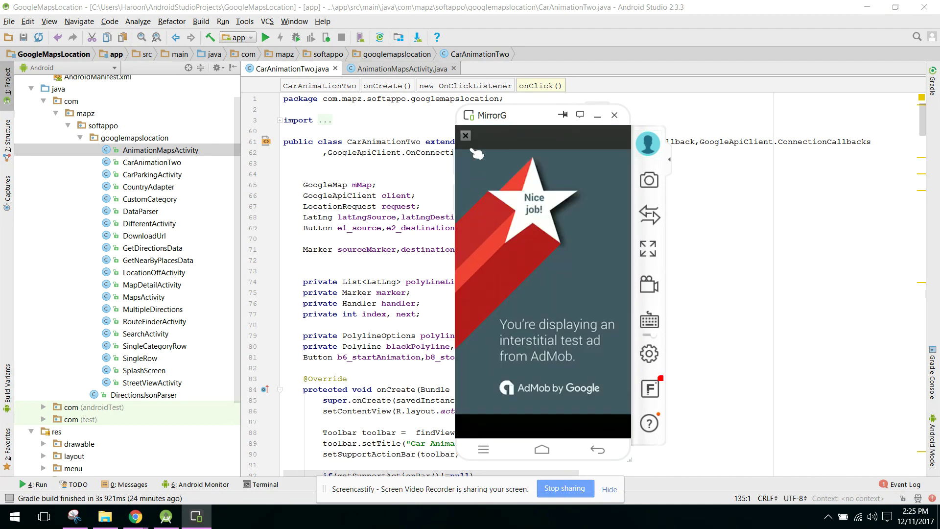
click(466, 136)
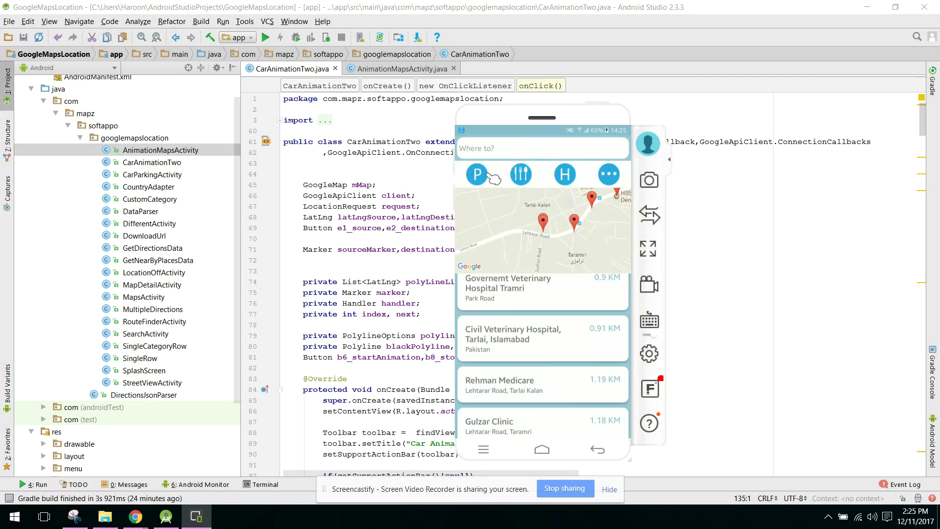
Step: Show nearby restaurants, dismiss the test ad, and browse the listed results
click(521, 174)
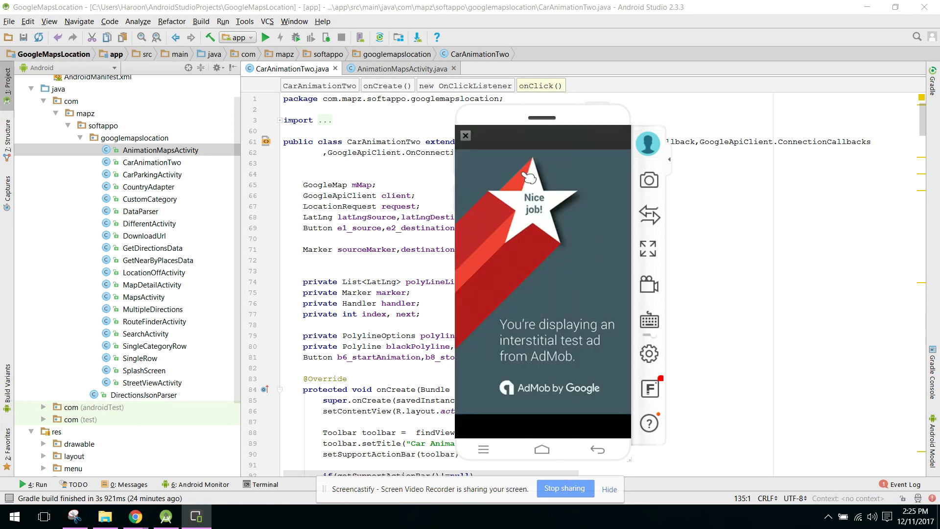
click(465, 135)
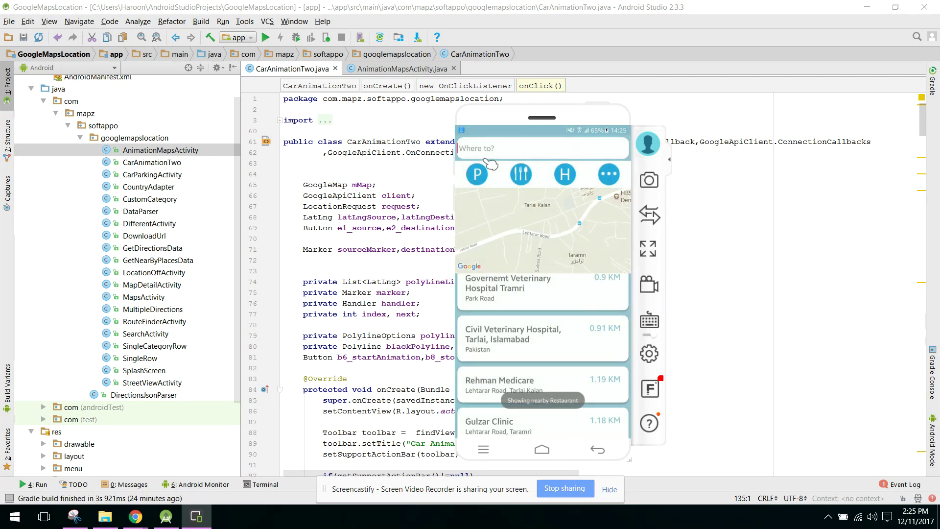
scroll(579, 356, down, 3)
drag(561, 367, 561, 287)
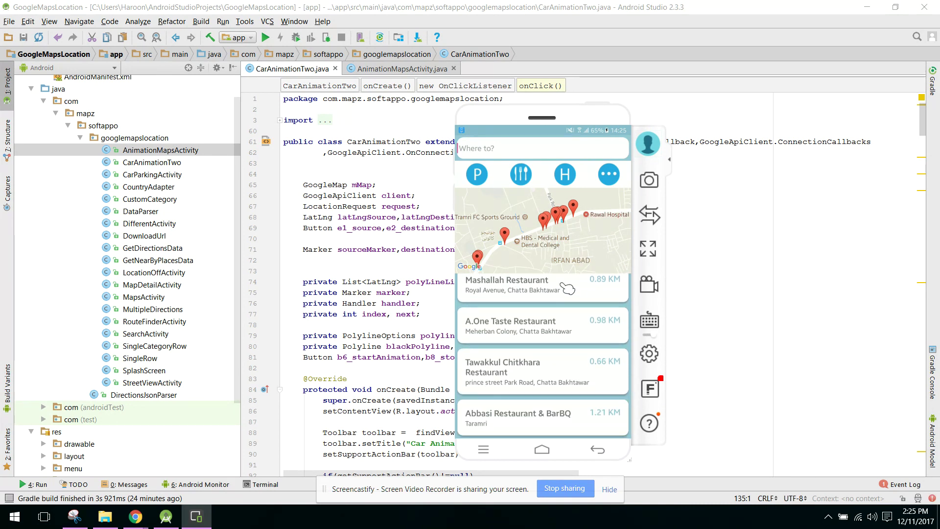
drag(566, 382, 568, 286)
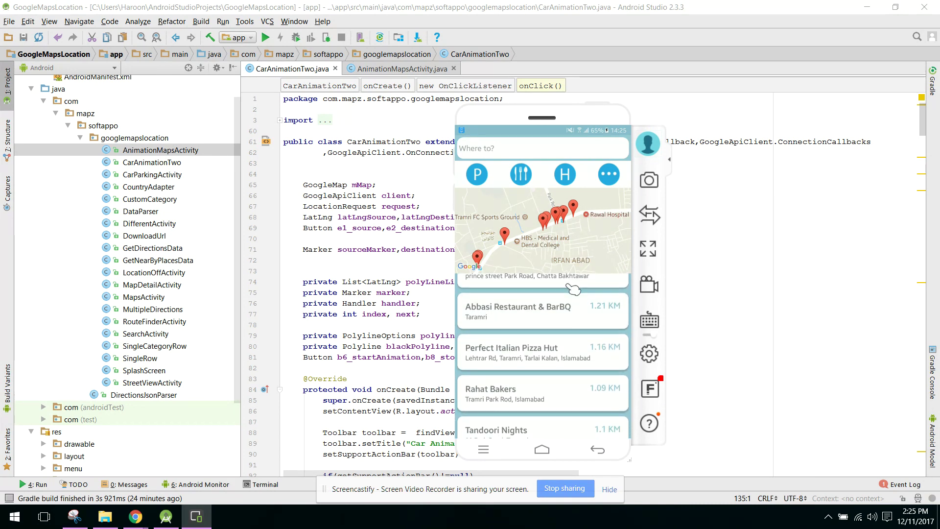
Step: Pick Bank from the full list of nearby place categories, dismiss the test ads, and browse the listed banks
click(611, 176)
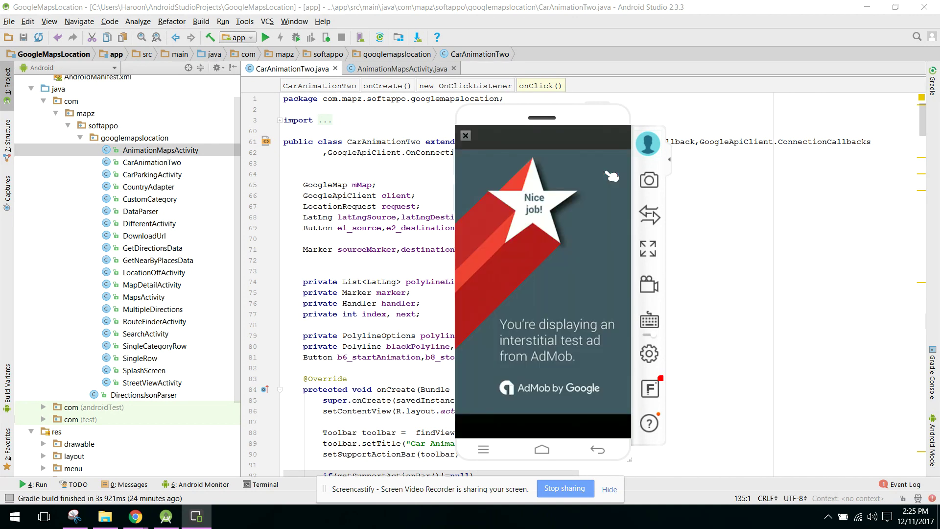
drag(581, 283, 587, 183)
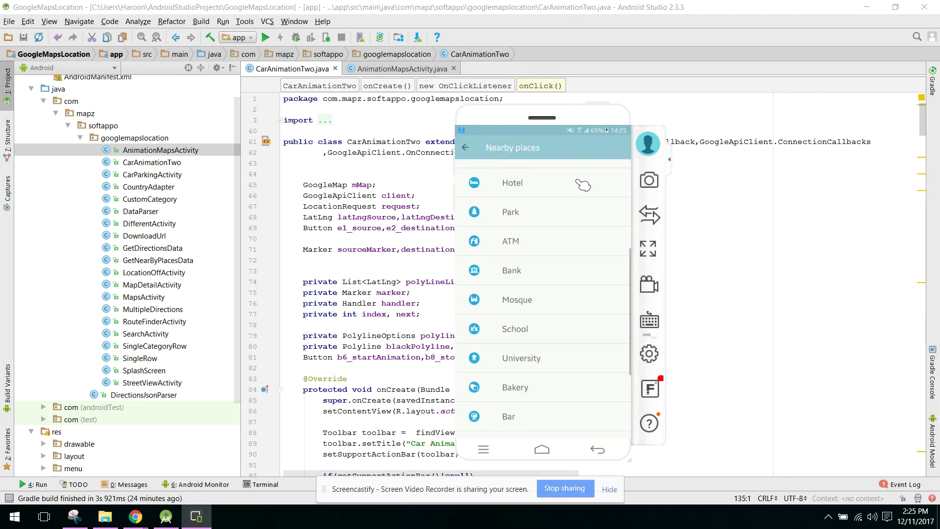
drag(581, 293, 581, 252)
drag(573, 352, 576, 252)
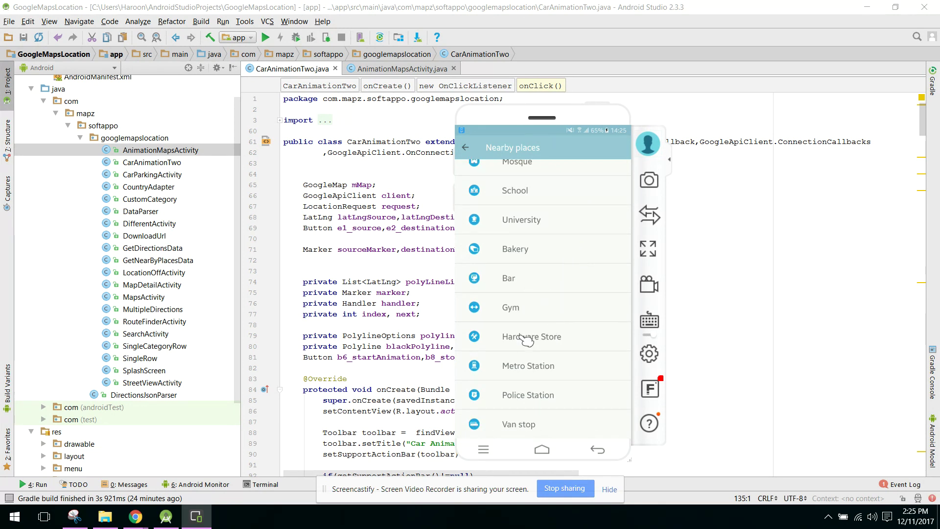
drag(543, 268, 551, 363)
drag(542, 291, 539, 308)
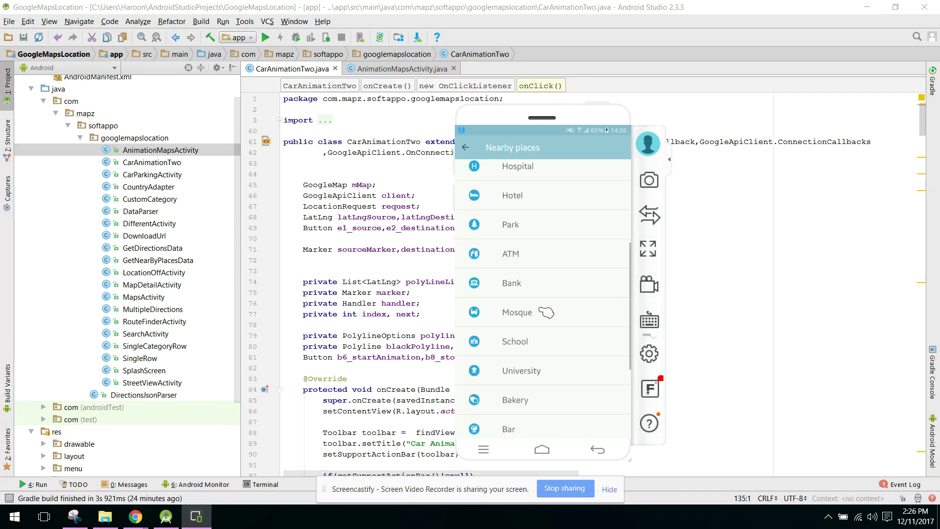
click(520, 289)
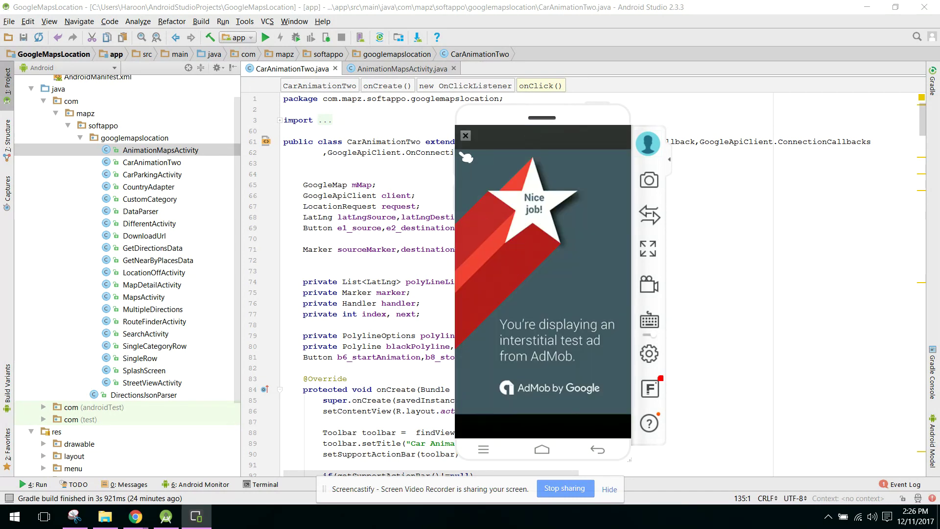
right_click(583, 251)
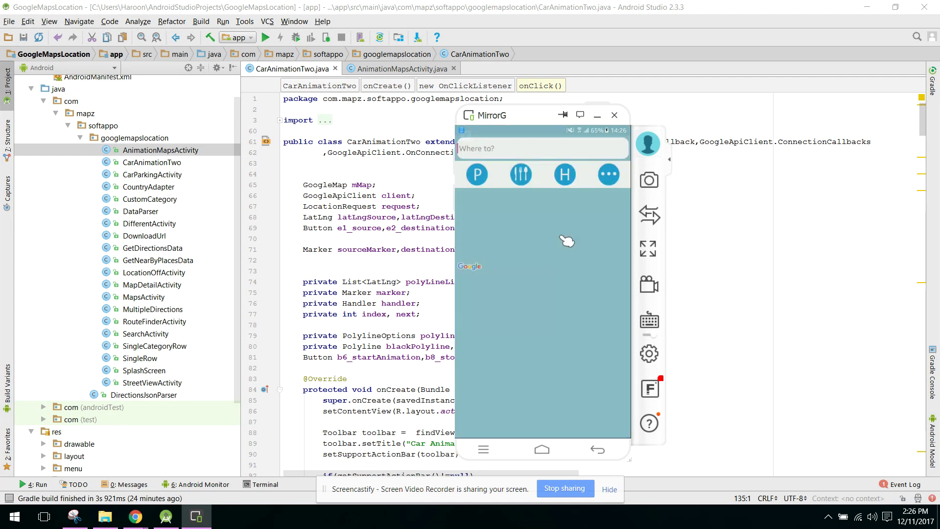
scroll(568, 375, down, 5)
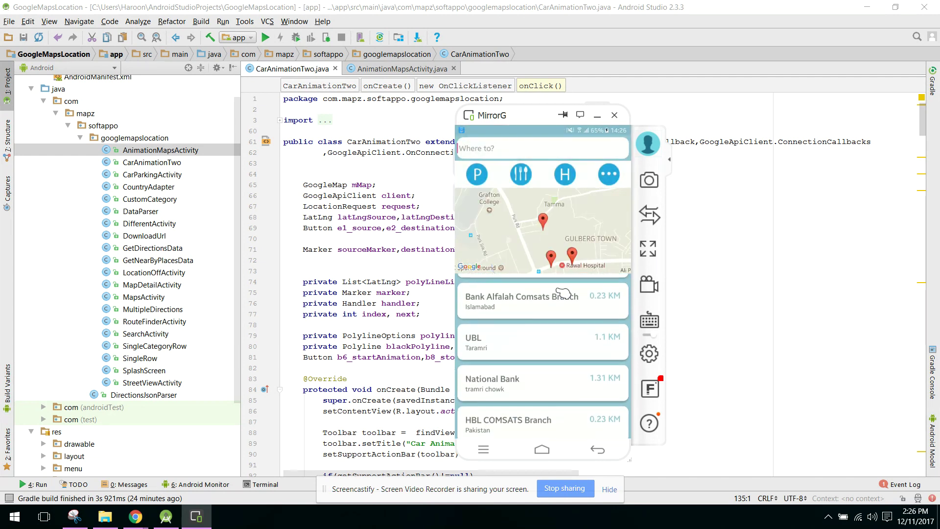
scroll(556, 332, down, 4)
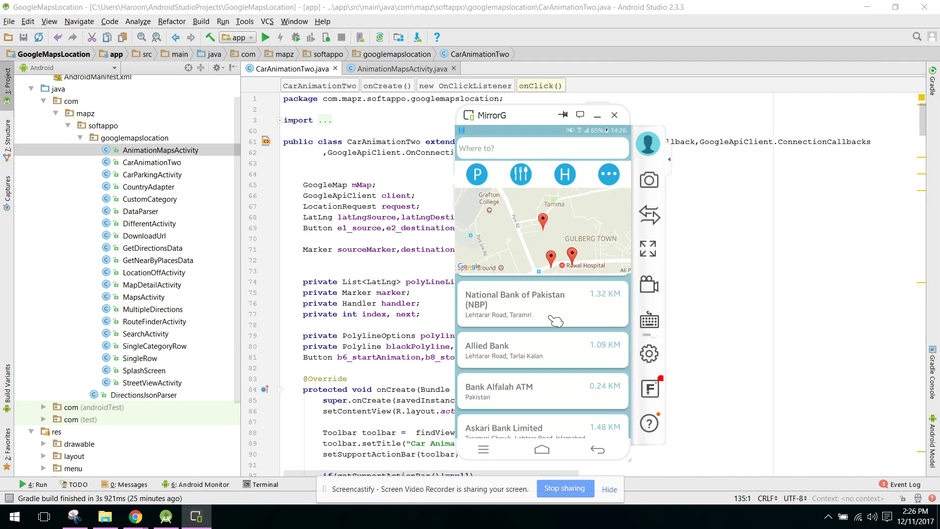
Step: Finish browsing the nearby banks and open the Parking Reminder feature
scroll(554, 392, up, 2)
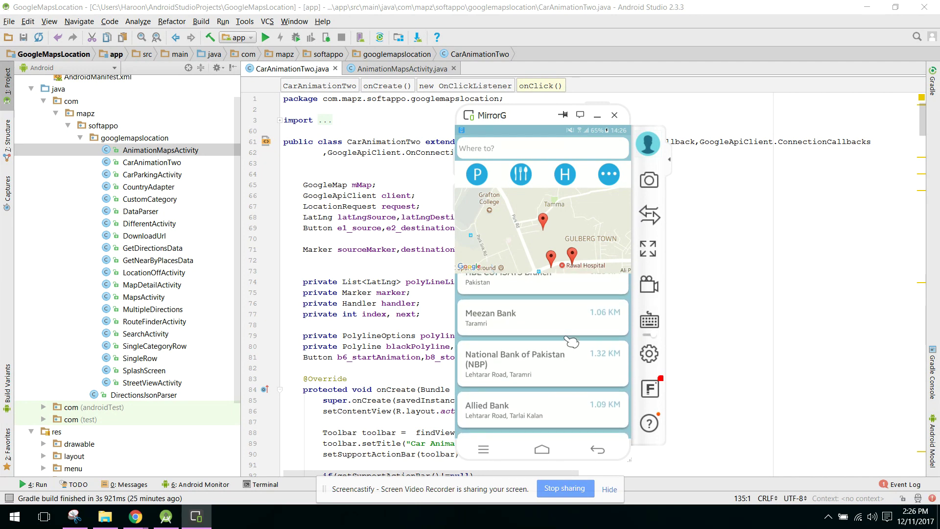
right_click(589, 393)
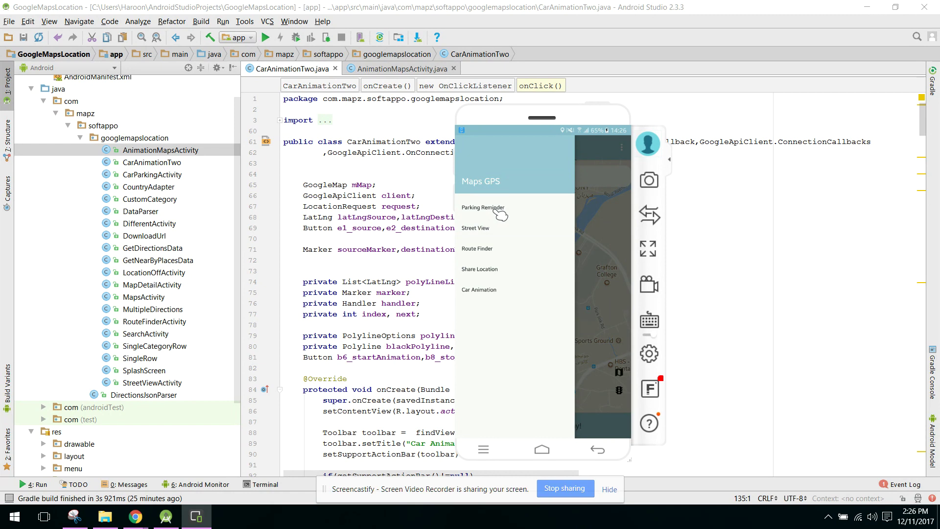
click(499, 209)
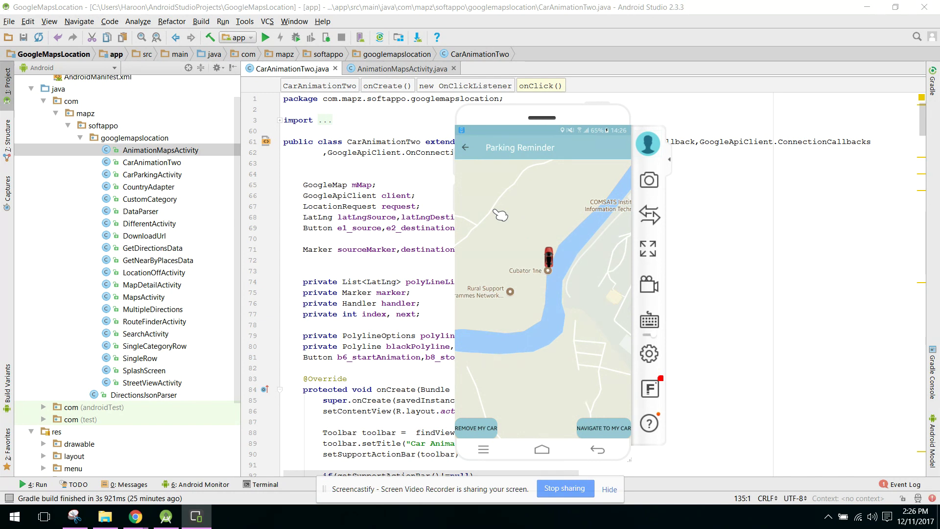
Step: Replace the saved parking spot with the current location and navigate to the parked car, dismissing the test ad
click(479, 435)
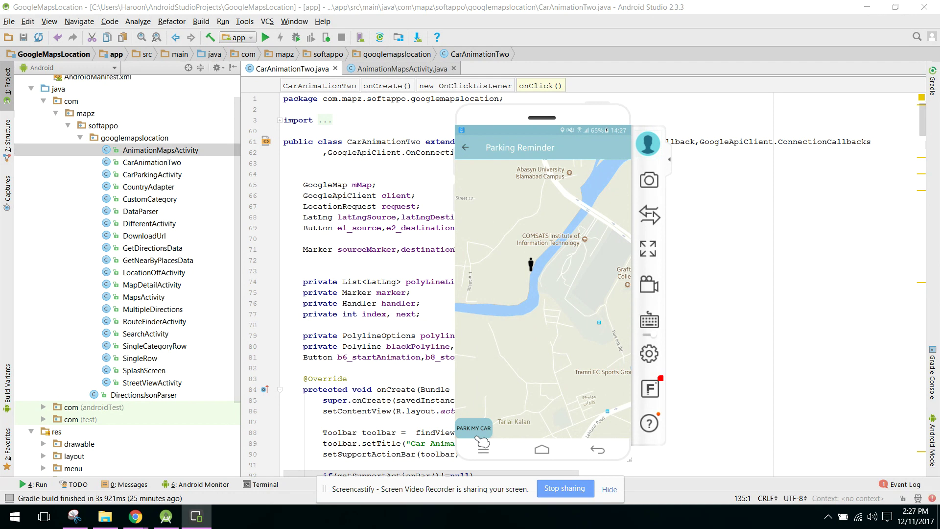
click(482, 438)
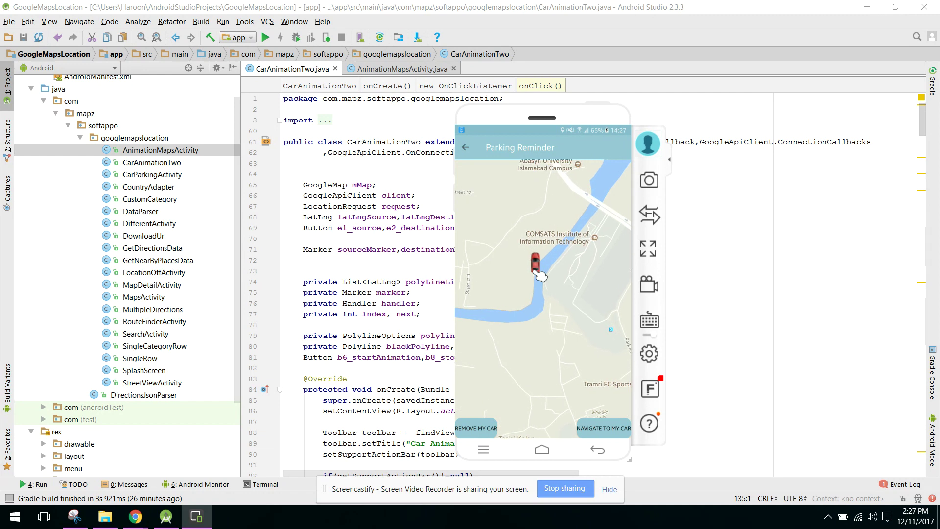
click(612, 432)
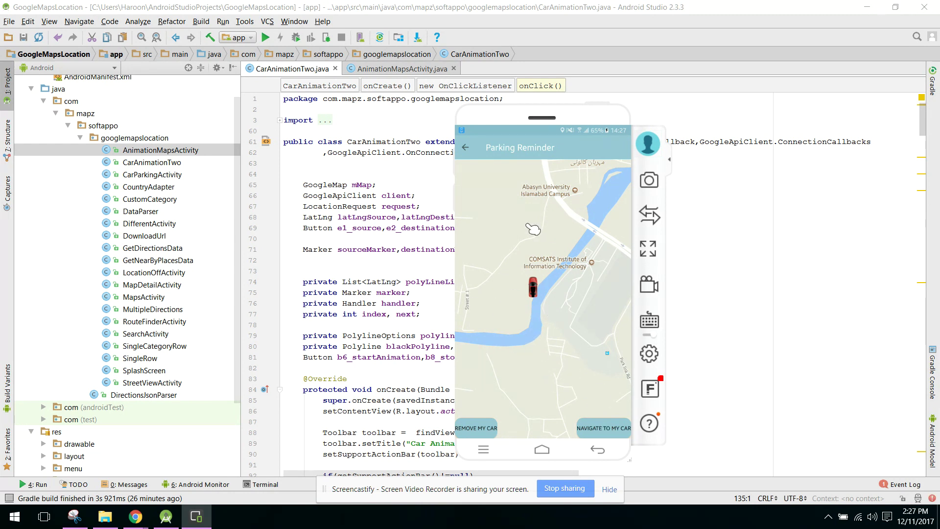
key(Escape)
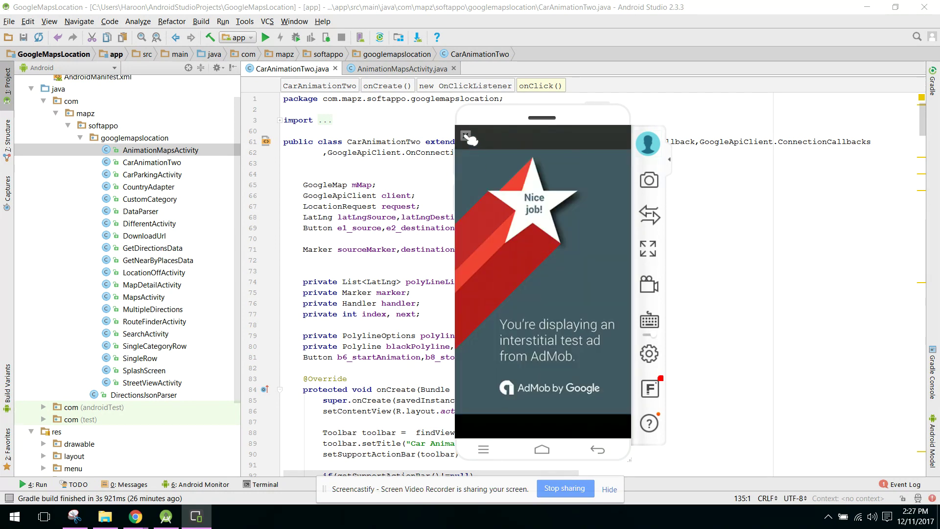
click(469, 139)
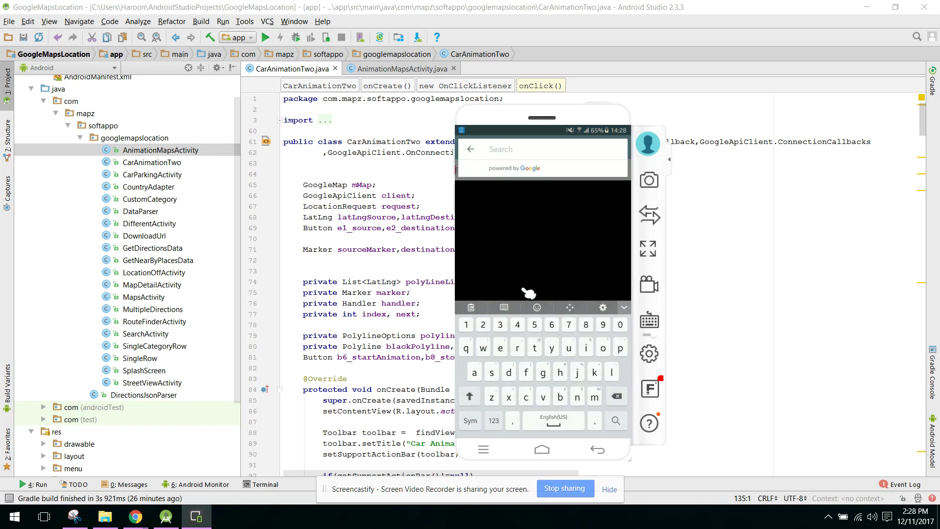
Step: Search for "india" in Street View and pick a suggested place
text(i)
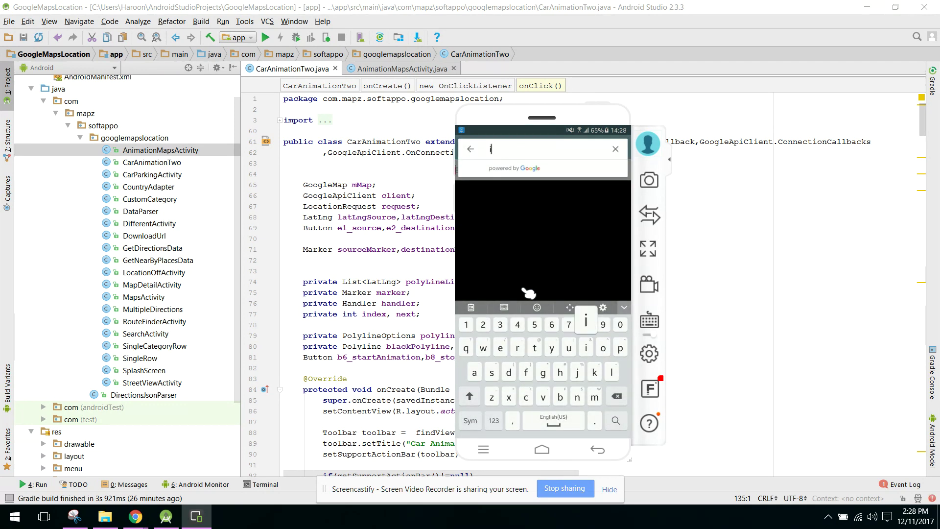
text(ndia)
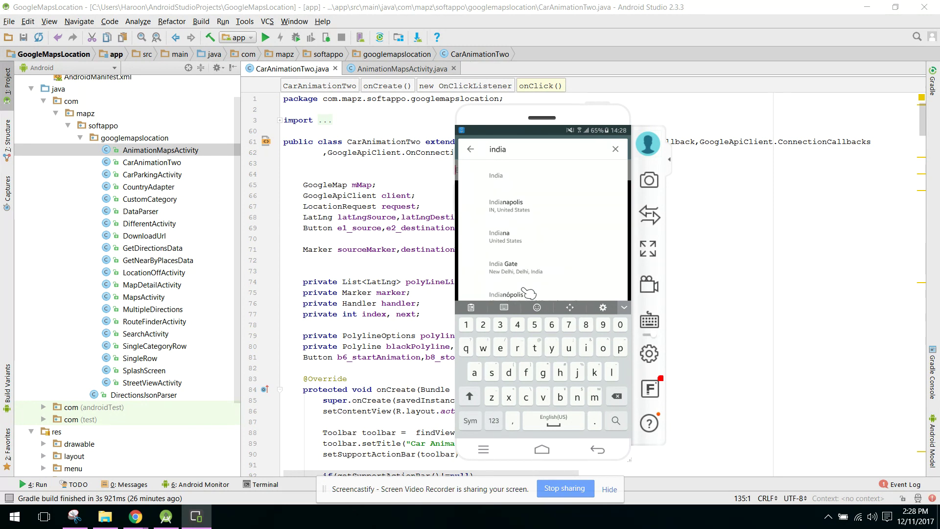
click(527, 293)
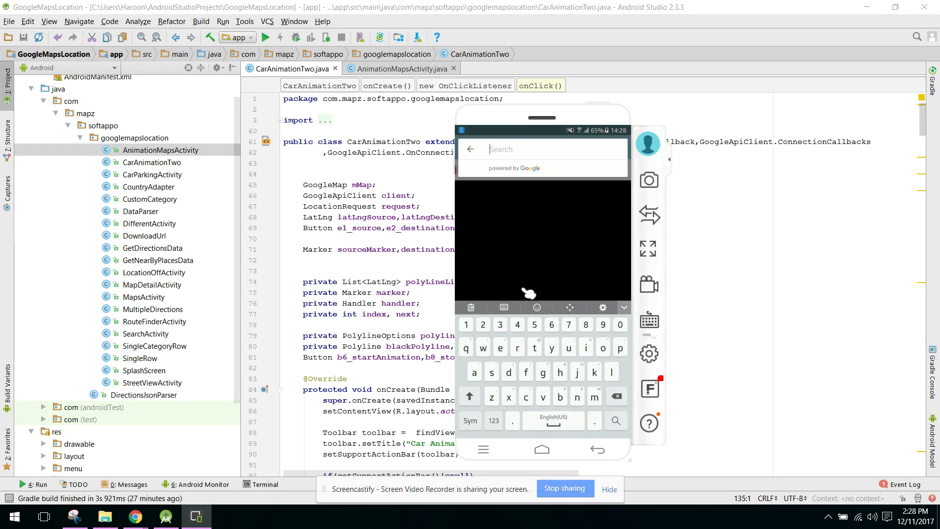
Step: Search Street View for "fra", show the imagery of a suggested place, and return to the feature list
text(fra)
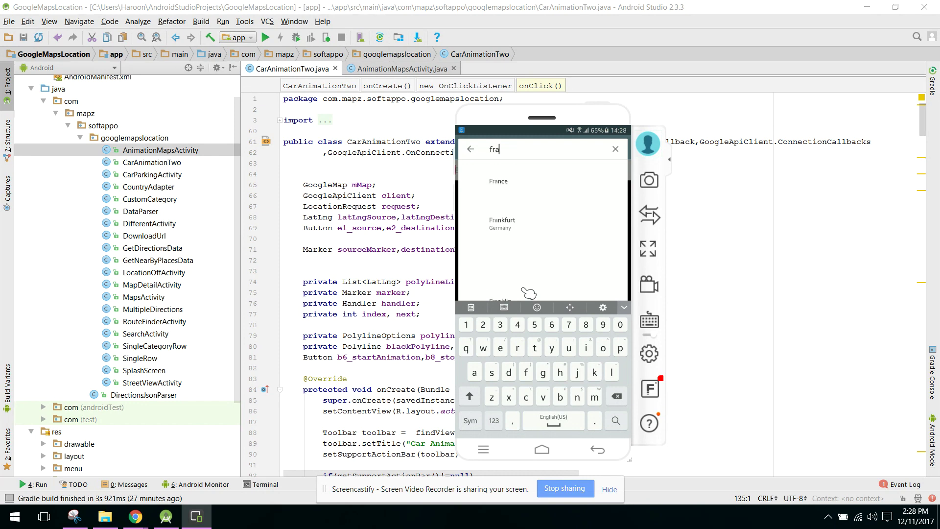
click(527, 292)
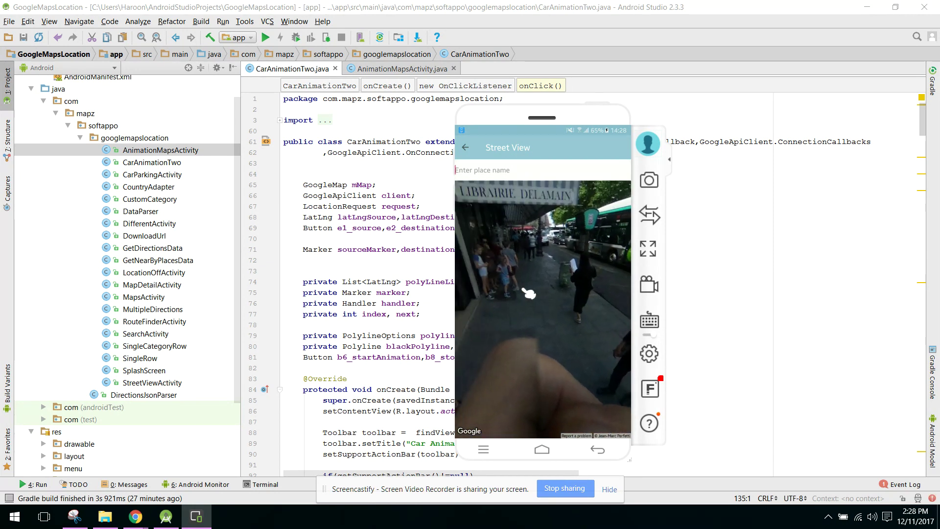
right_click(529, 293)
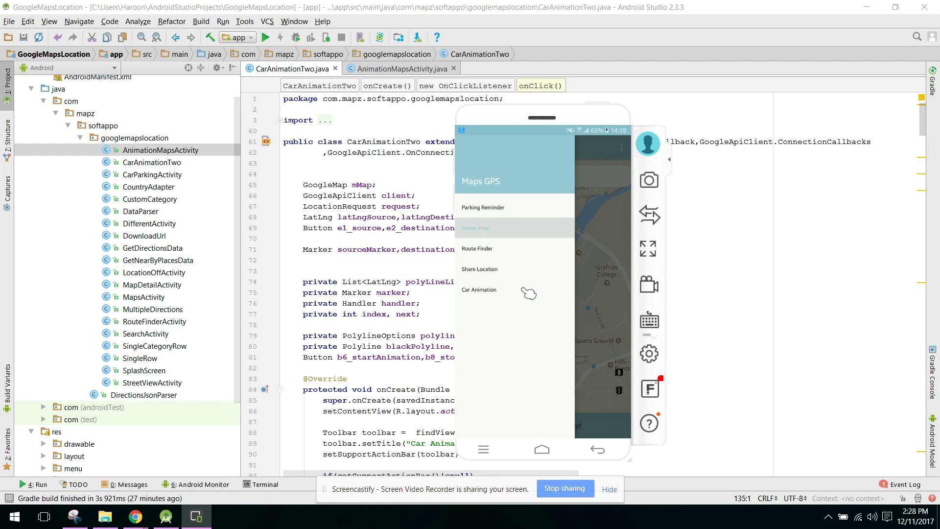
Step: Open Car Animation and set the source location to COMSATS Institute of Information Technology
click(529, 292)
click(528, 291)
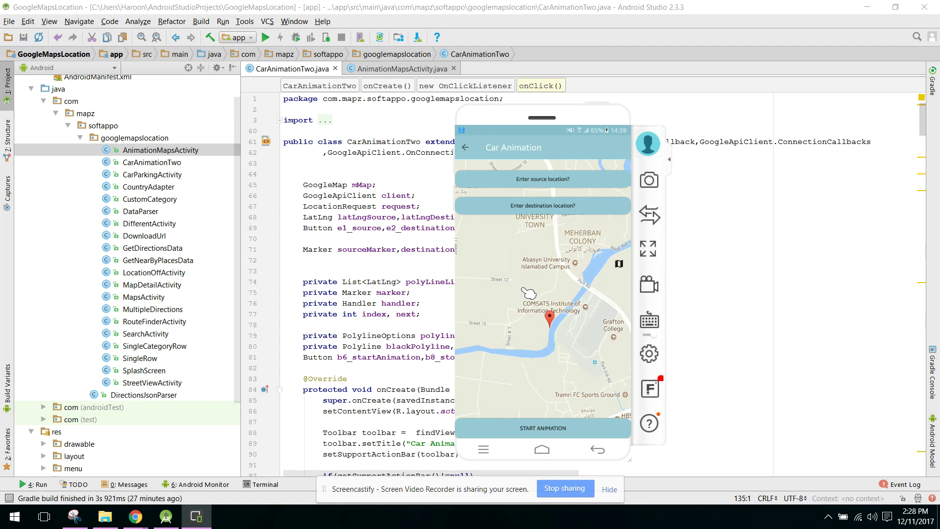
click(542, 178)
text(comsars)
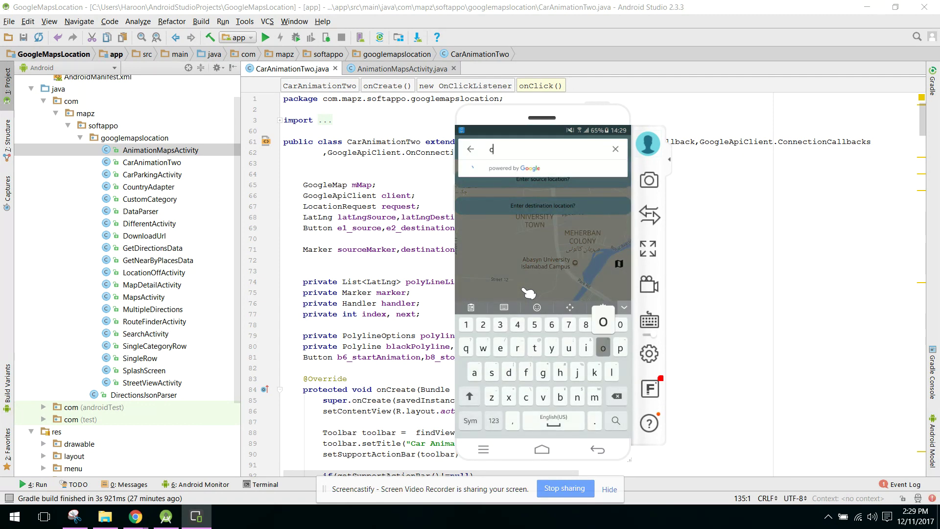
key(BackSpace)
key(BackSpace)
text(ts)
click(529, 293)
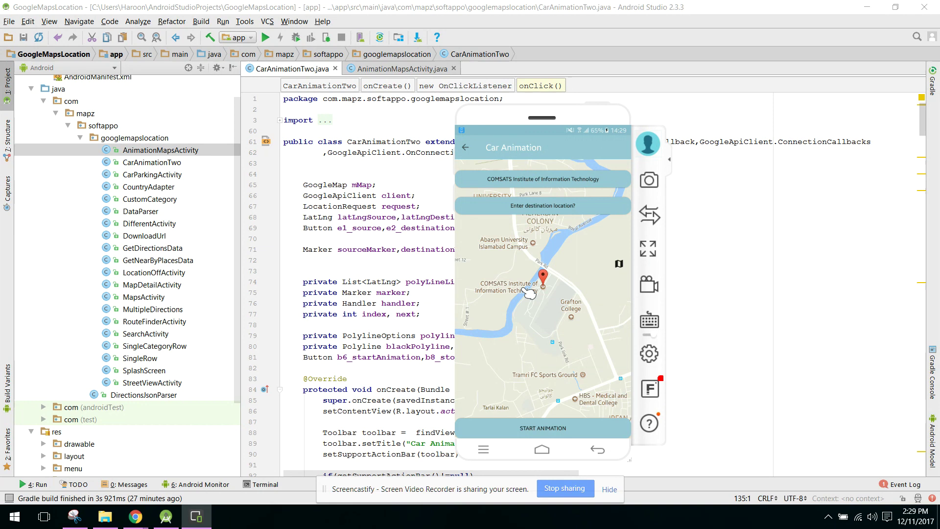
Step: Set the destination to NUST College of Electrical & Mechanical Engineering and run the car animation along the route
text(NUST)
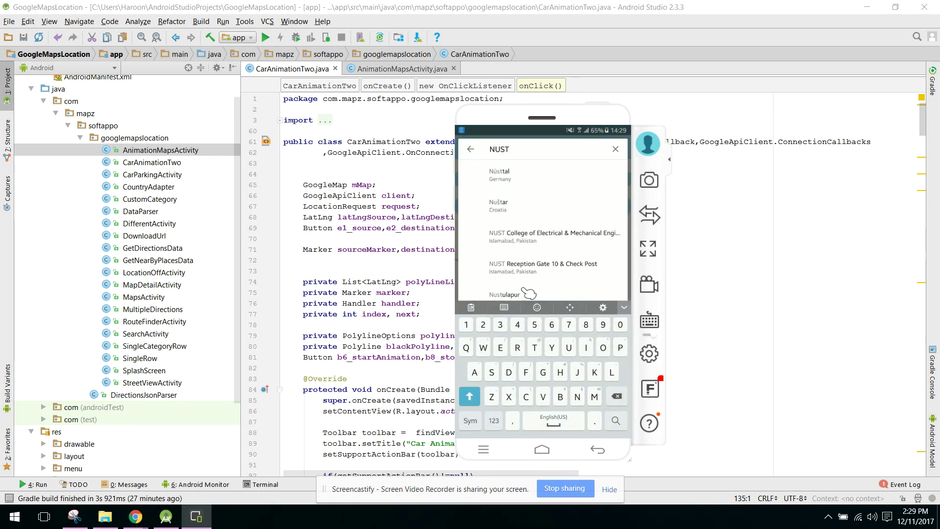
click(529, 292)
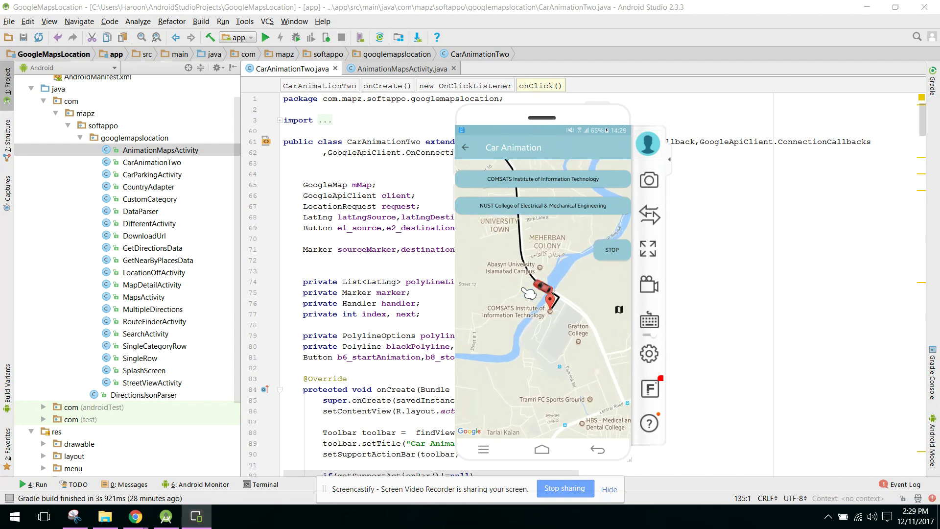
right_click(523, 288)
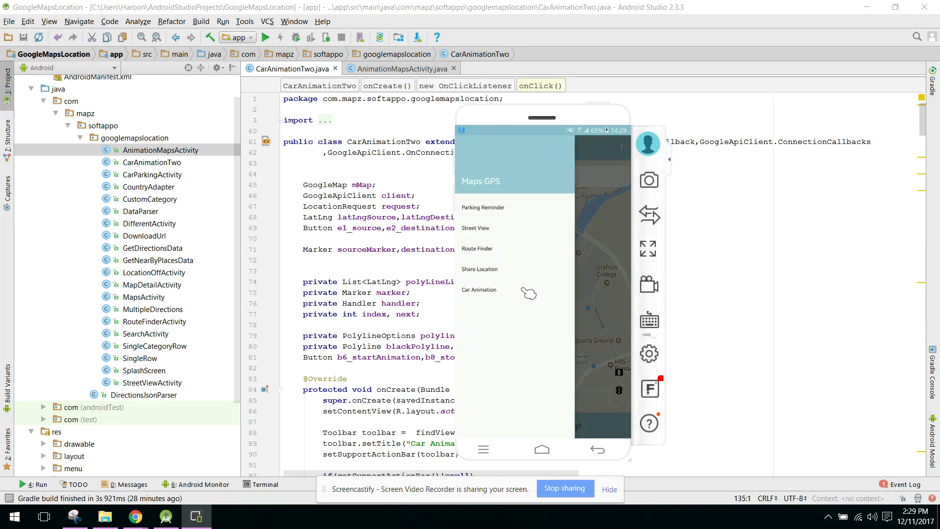
Step: Open Route Finder and set the source location to Meherban Colony
click(523, 290)
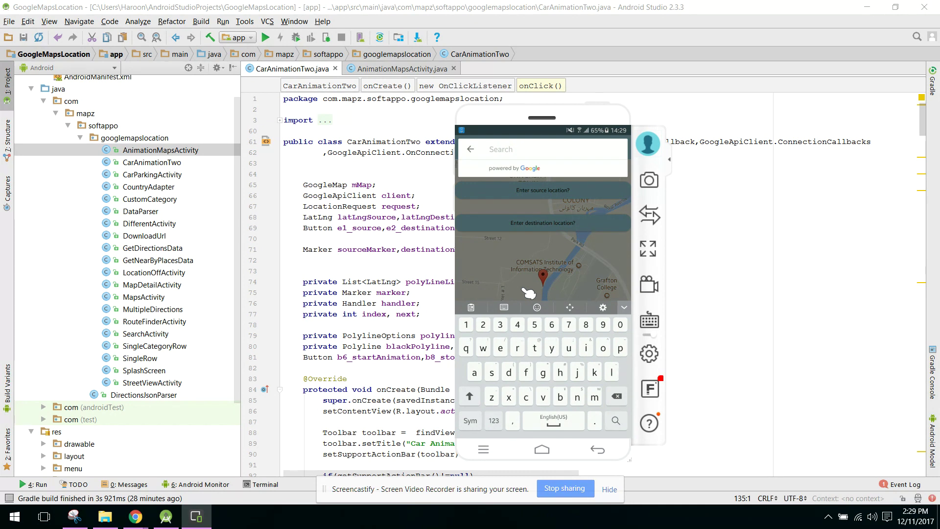
text(m)
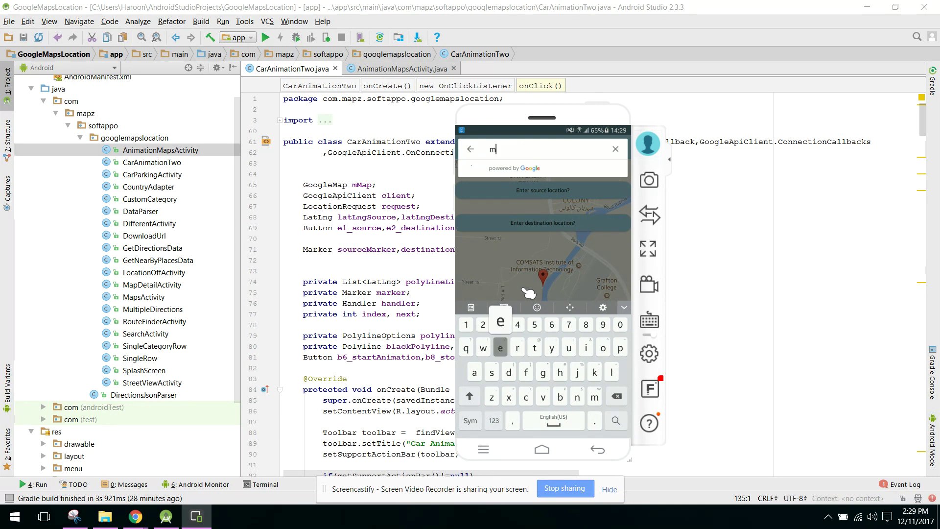
text(eherban colony)
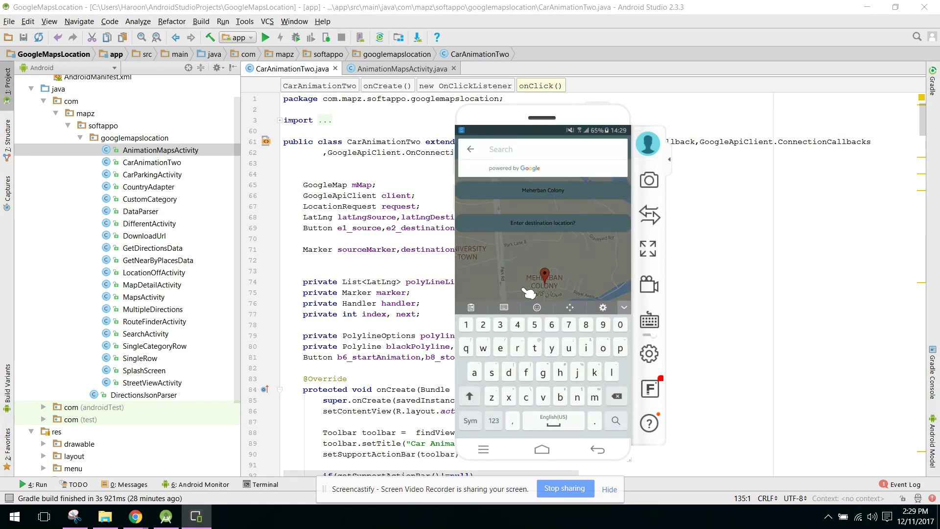
Step: Set the Route Finder destination to NUST College of Electrical & Mechanical Engineering
text(S)
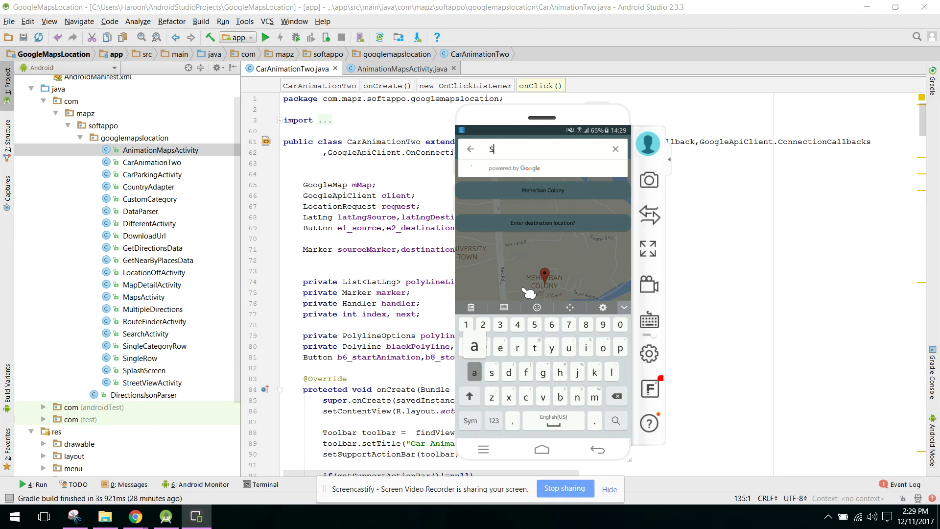
key(BackSpace)
text(Commer)
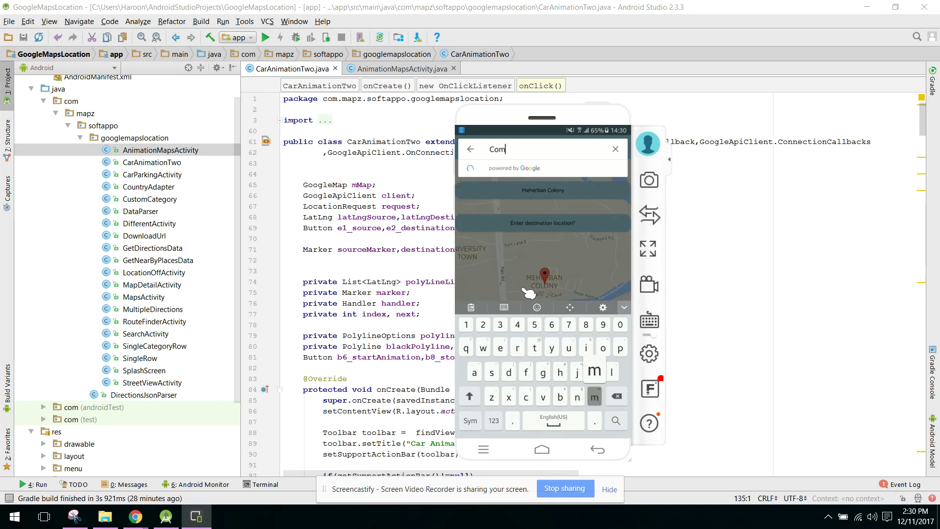
key(BackSpace)
key(BackSpace)
key(BackSpace)
key(BackSpace)
key(BackSpace)
key(BackSpace)
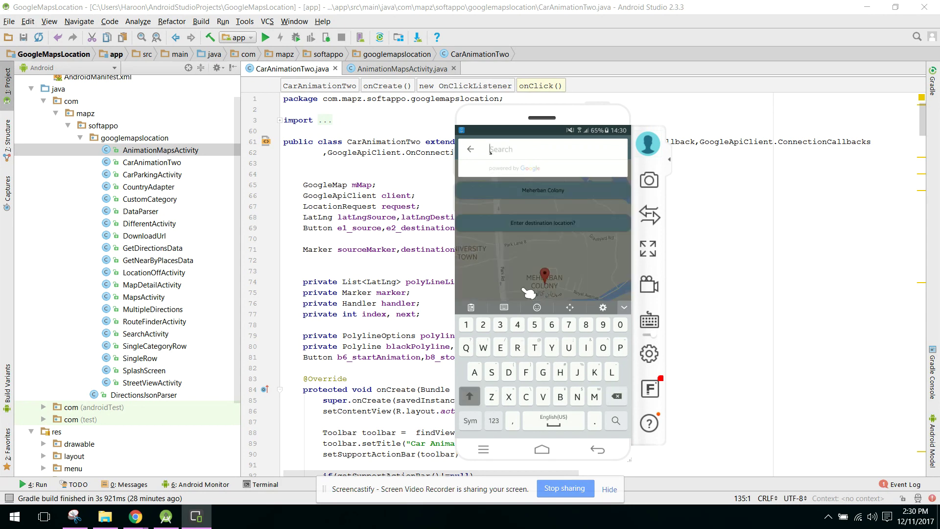
text(NUST)
click(524, 291)
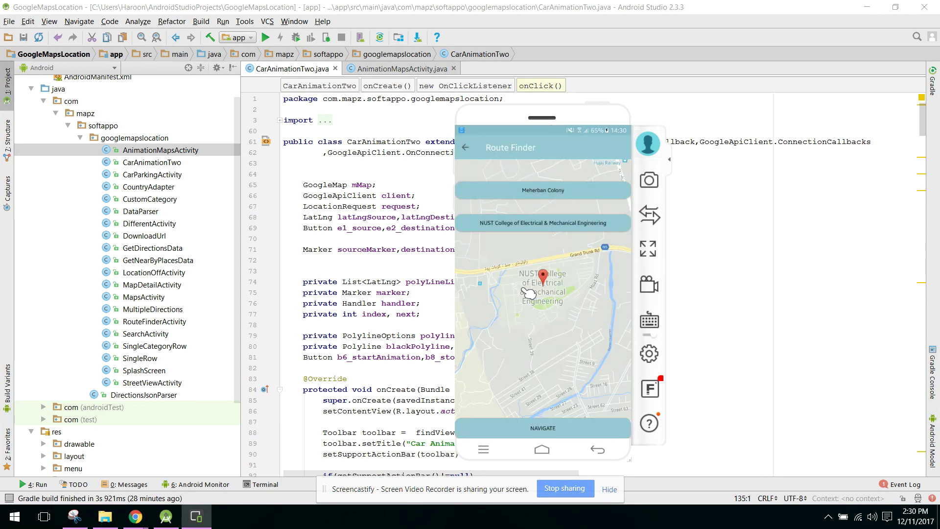